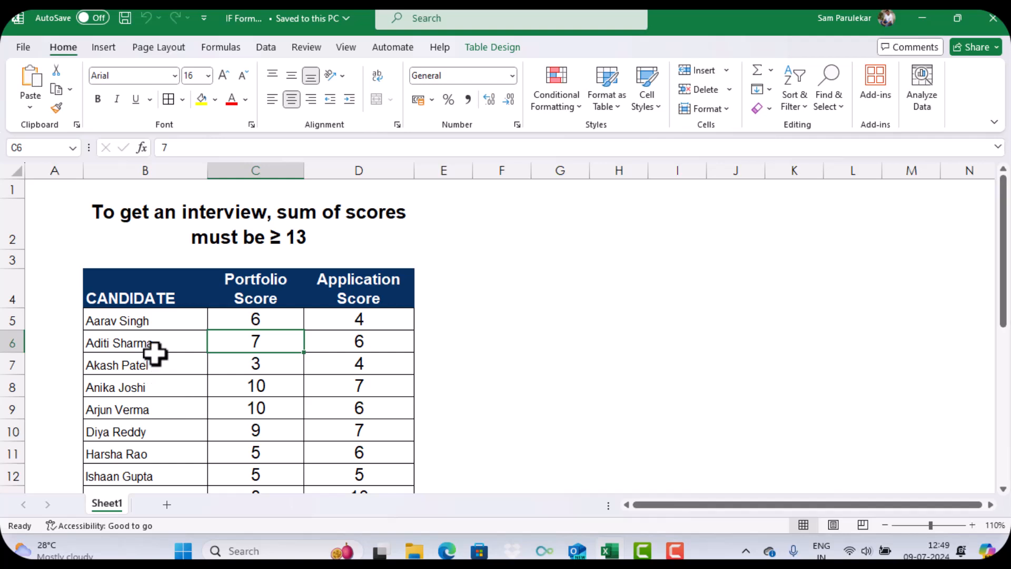
{"action": "scroll", "coordinate": [156, 353], "scroll_direction": "down", "scroll_amount": 4}
{"action": "scroll", "coordinate": [155, 353], "scroll_direction": "up", "scroll_amount": 2}
{"action": "scroll", "coordinate": [155, 353], "scroll_direction": "down", "scroll_amount": 1}
{"action": "scroll", "coordinate": [156, 353], "scroll_direction": "up", "scroll_amount": 3}
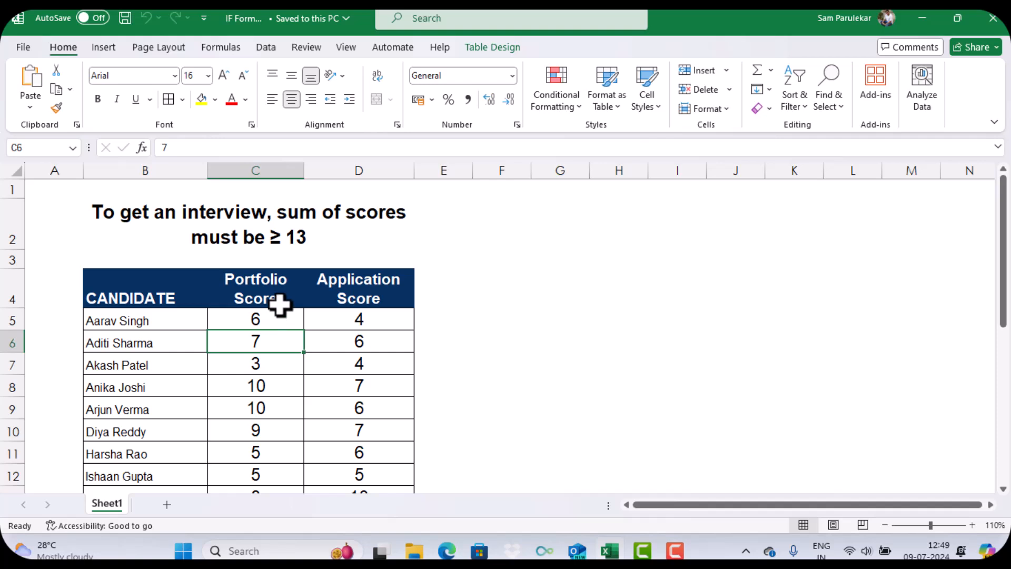
- Load the candidate score table into the Power Query Editor as a new query
{"action": "left_click", "coordinate": [187, 387]}
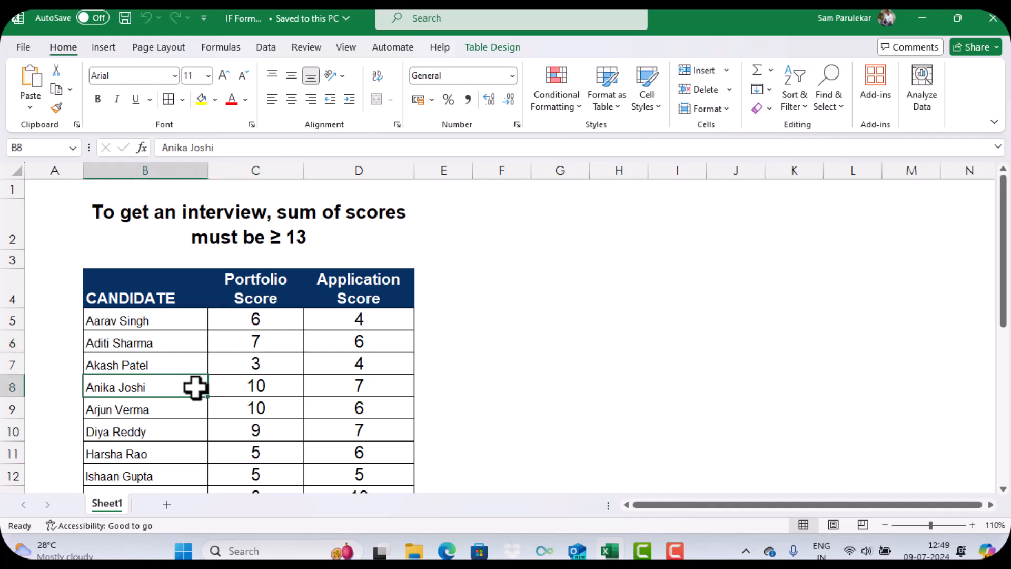
{"action": "right_click", "coordinate": [190, 388]}
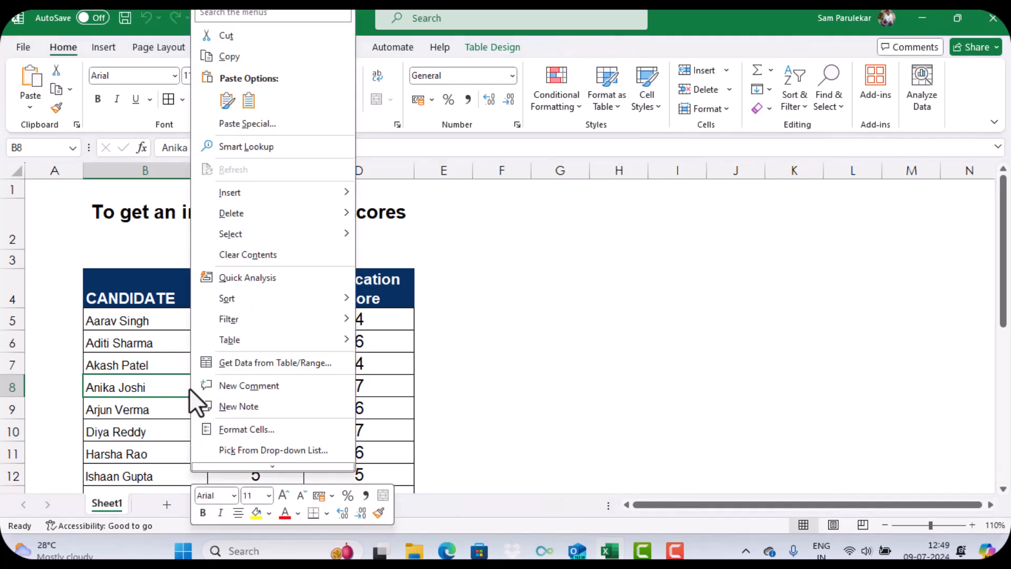
{"action": "left_click", "coordinate": [248, 368]}
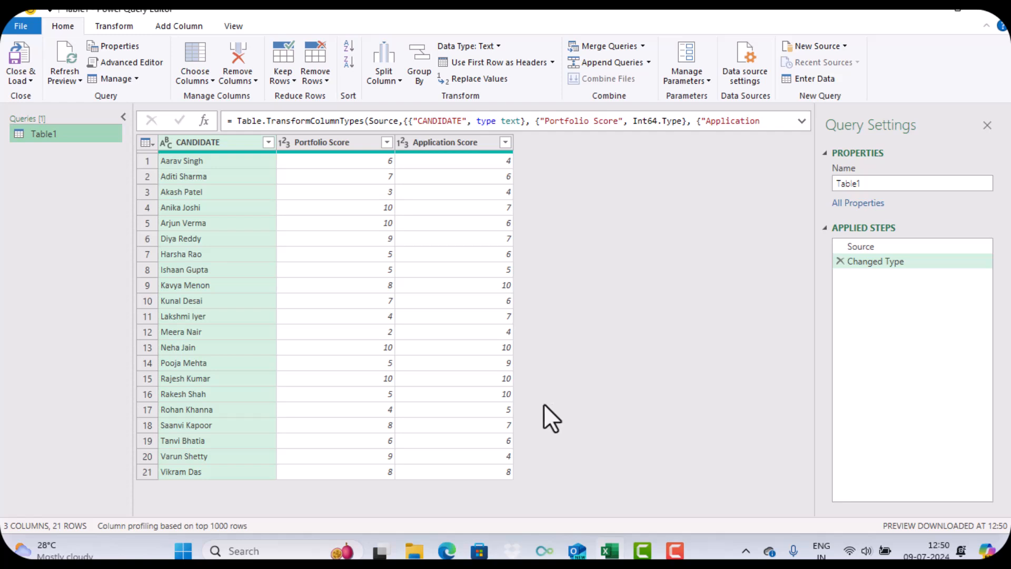
- Start a custom column in the candidate query and name it Interview
{"action": "left_click", "coordinate": [191, 30]}
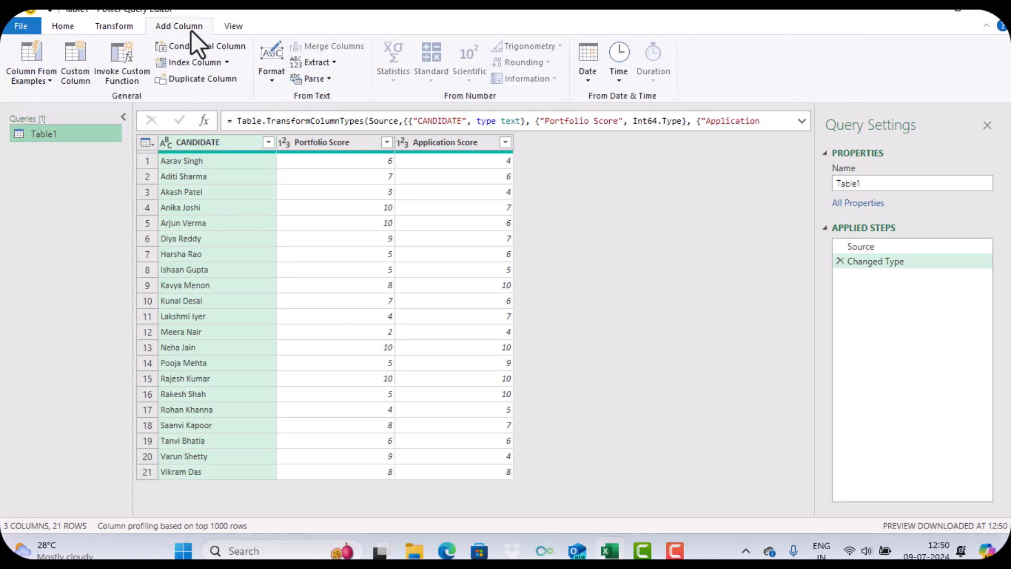
{"action": "left_click", "coordinate": [77, 70]}
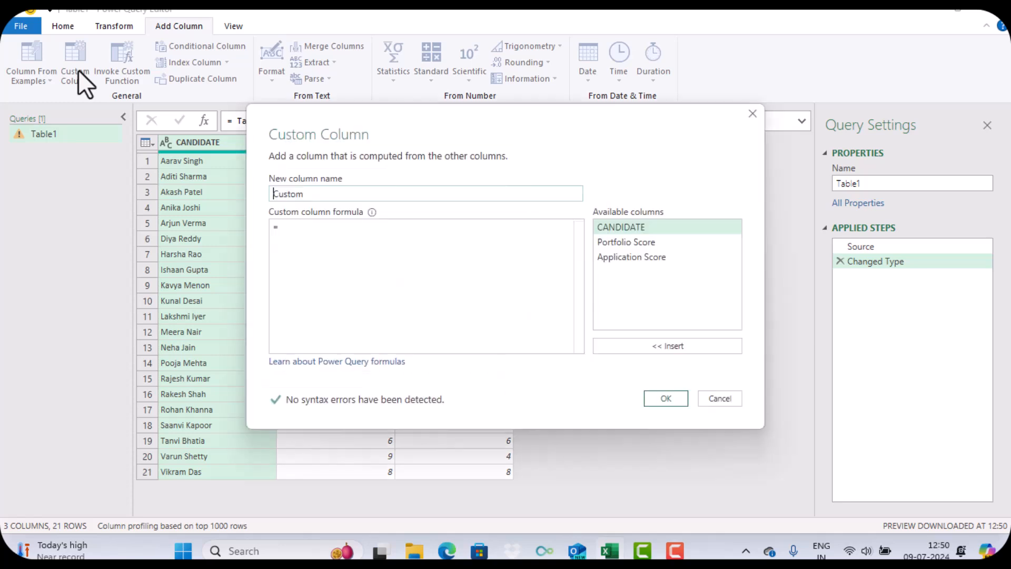
{"action": "double_click", "coordinate": [334, 193]}
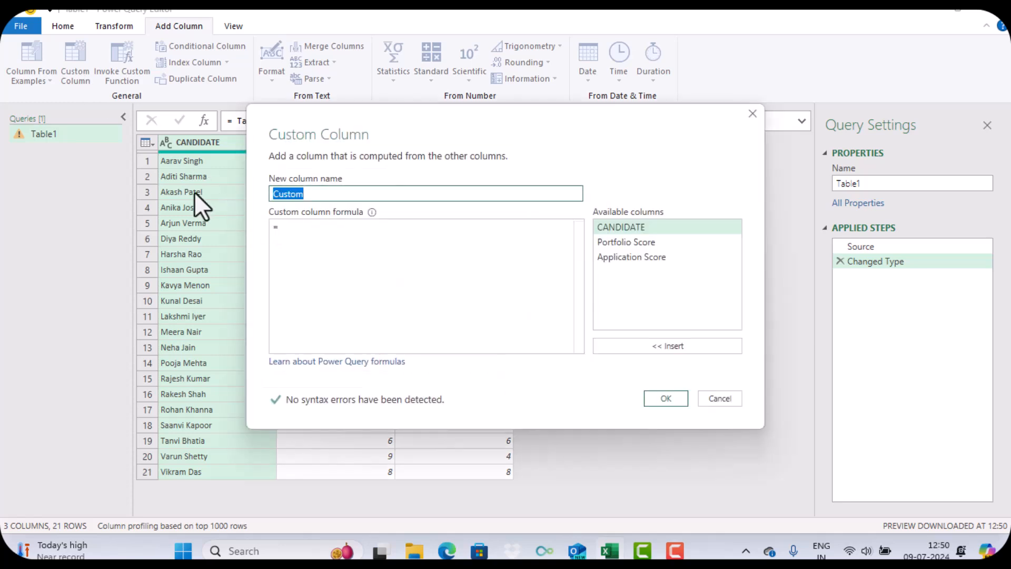
{"action": "type", "text": "In"}
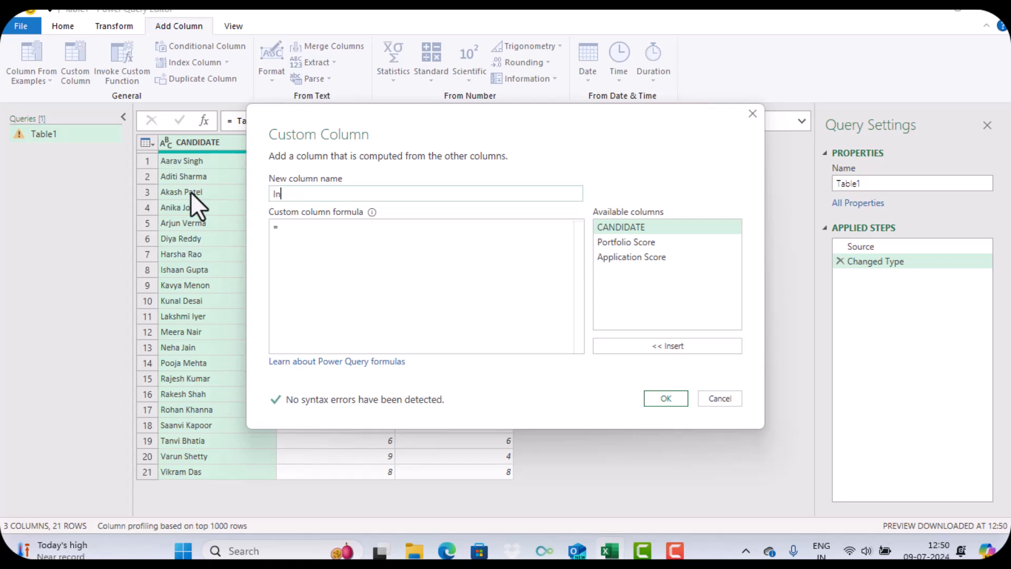
{"action": "type", "text": "terview"}
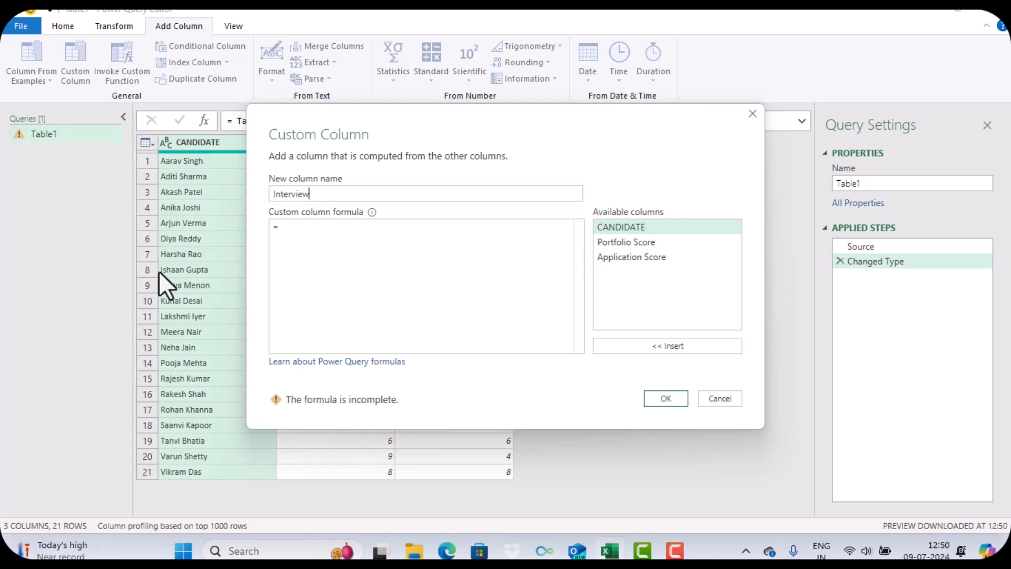
- Create the Interview column with the formula if [Portfolio Score]+[Application Score]>= 13 then "int" else ""
{"action": "left_click", "coordinate": [320, 238]}
{"action": "type", "text": "if"}
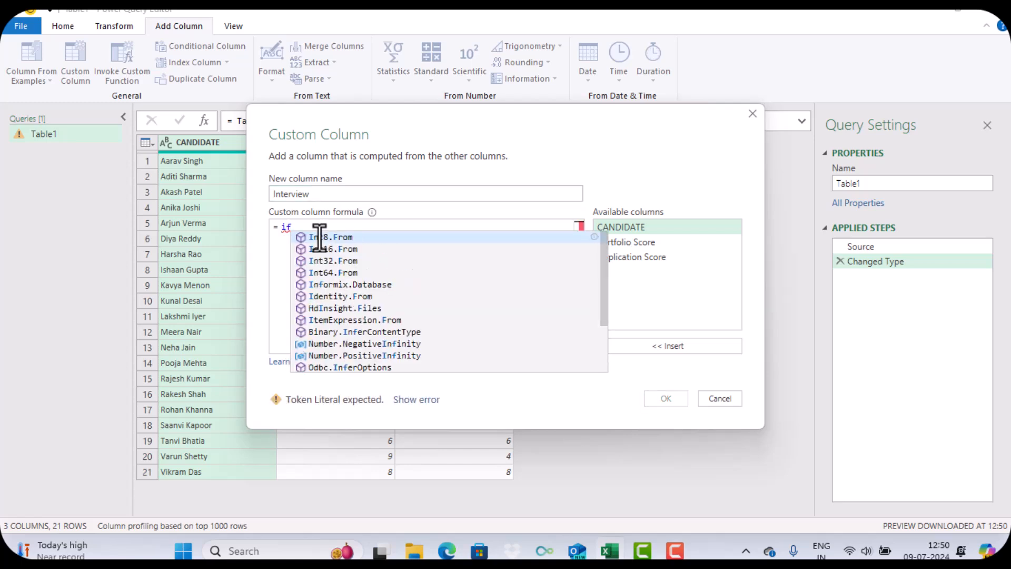
{"action": "key", "text": "Escape"}
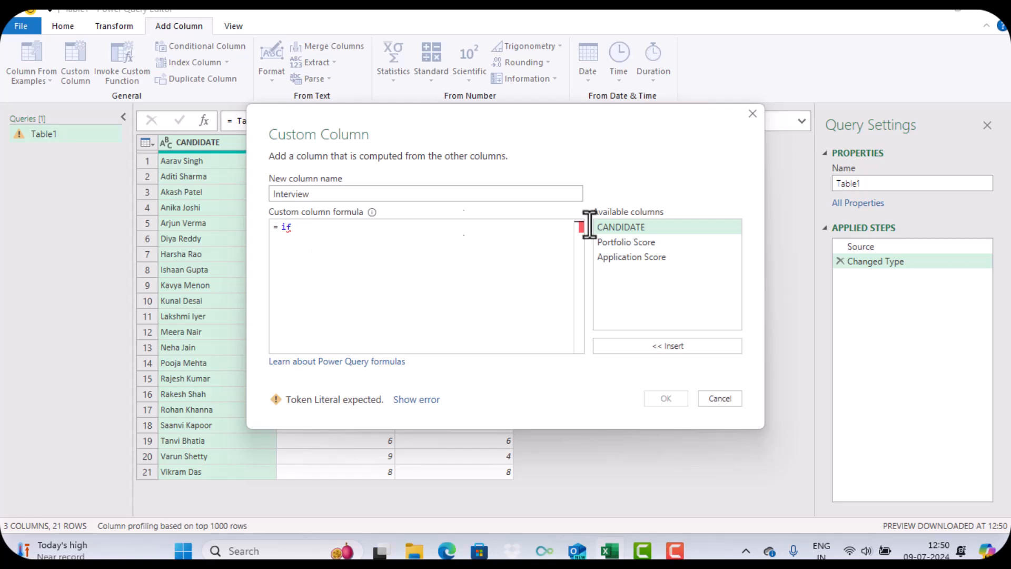
{"action": "double_click", "coordinate": [640, 243]}
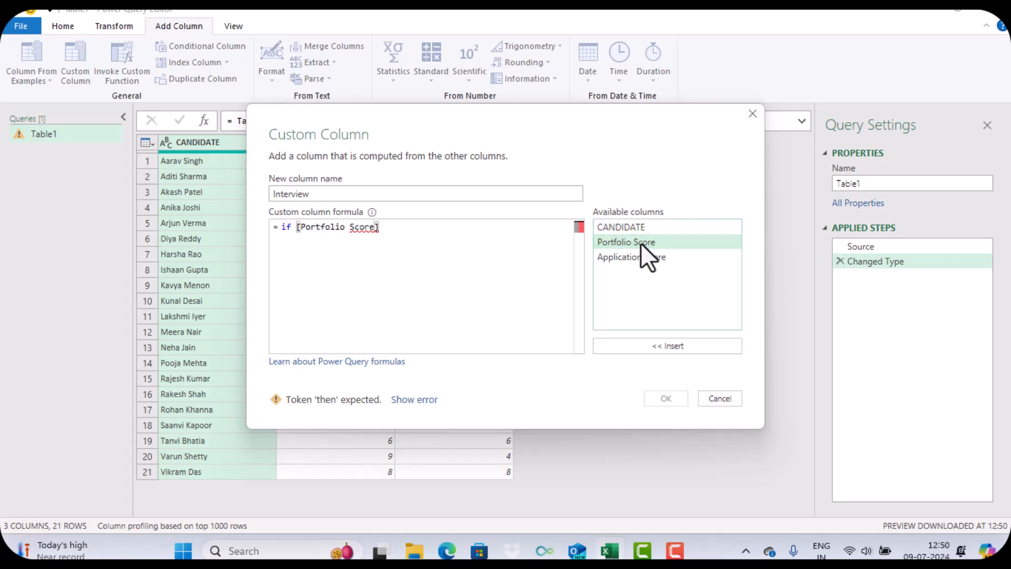
{"action": "type", "text": "+"}
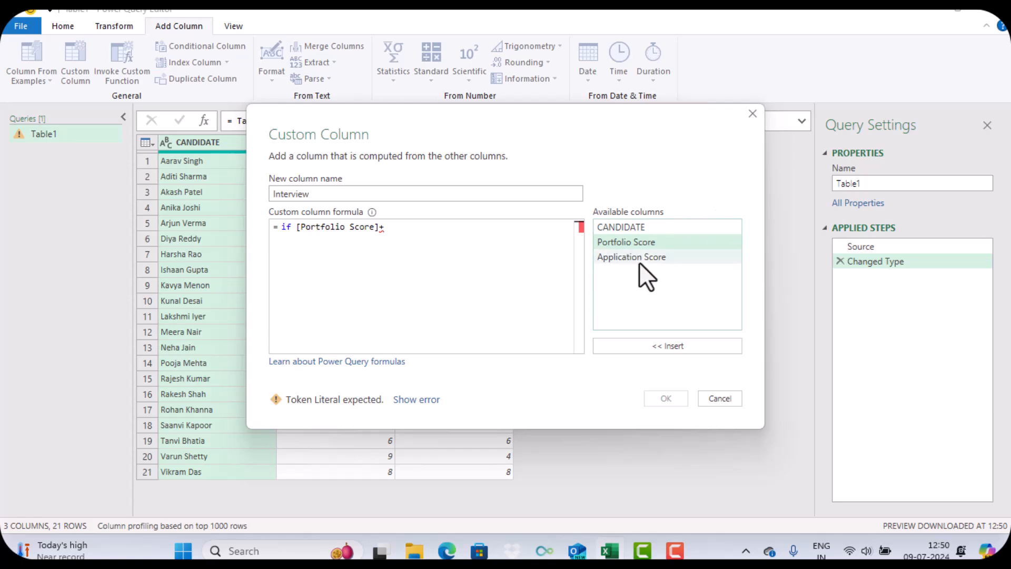
{"action": "double_click", "coordinate": [640, 258]}
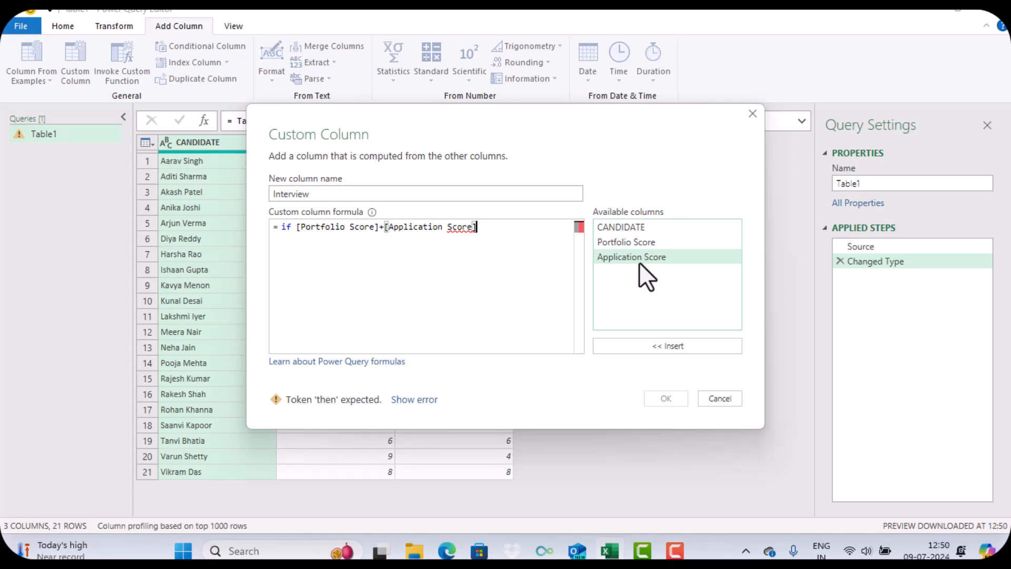
{"action": "type", "text": ">="}
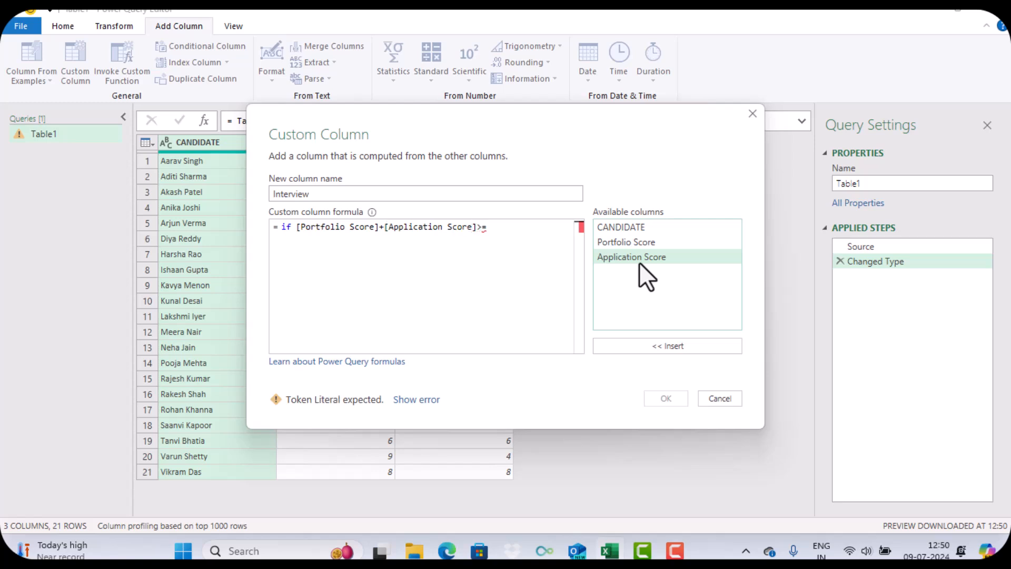
{"action": "type", "text": " 13 then \"int"}
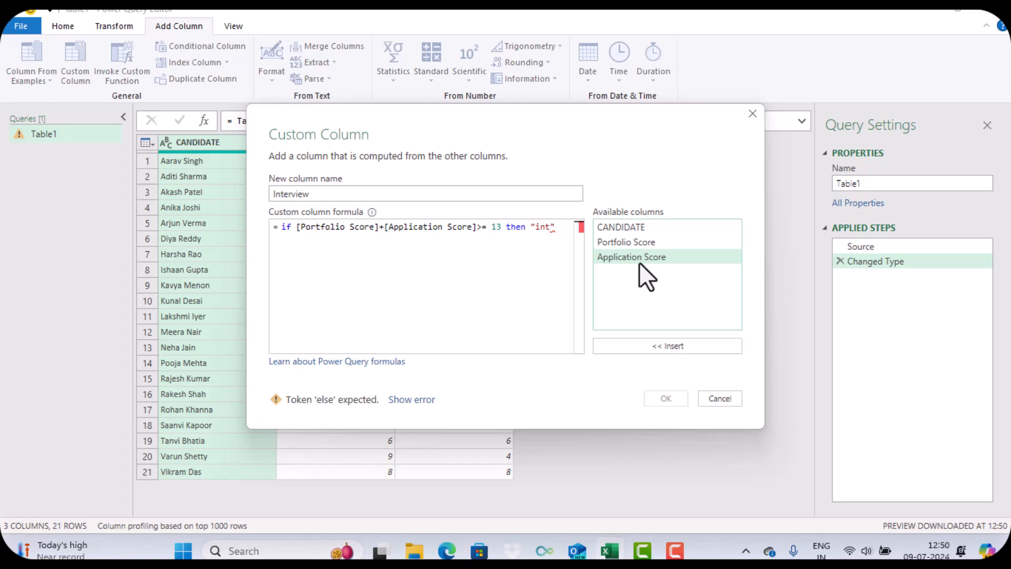
{"action": "type", "text": "\" else"}
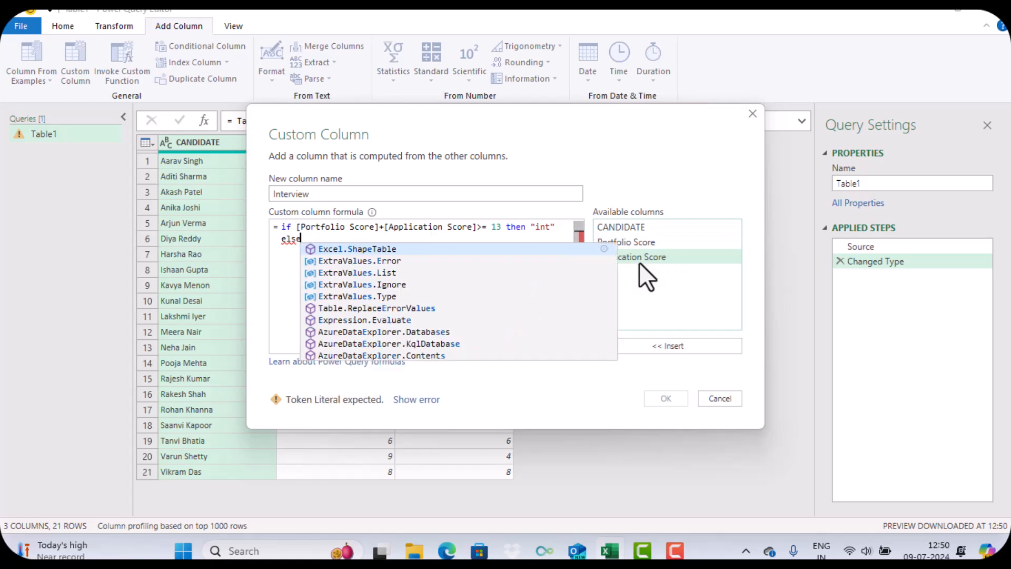
{"action": "type", "text": " \"\""}
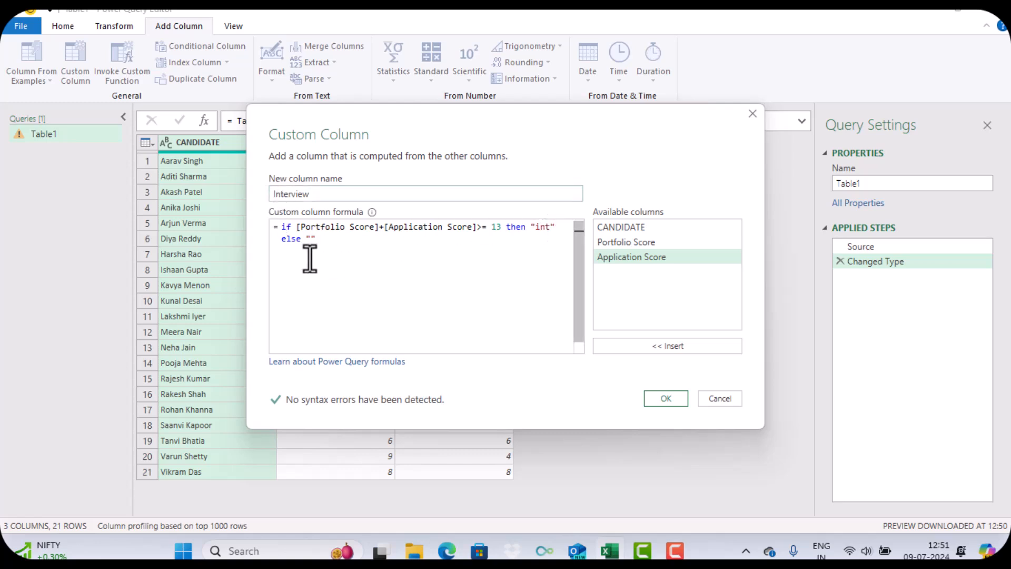
{"action": "left_click", "coordinate": [666, 398]}
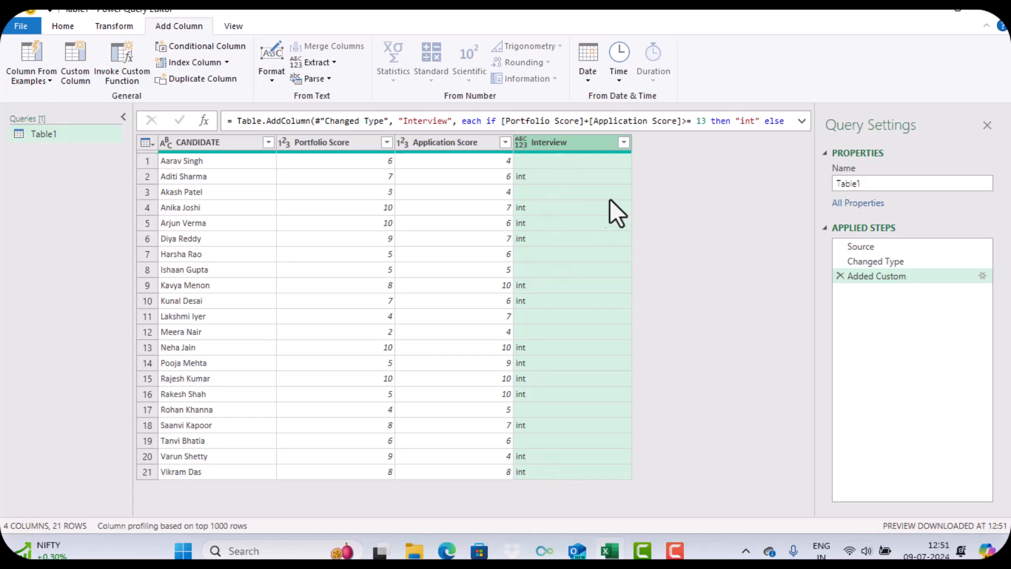
- Filter the Interview column to keep only the rows with the value int
{"action": "left_click", "coordinate": [624, 142]}
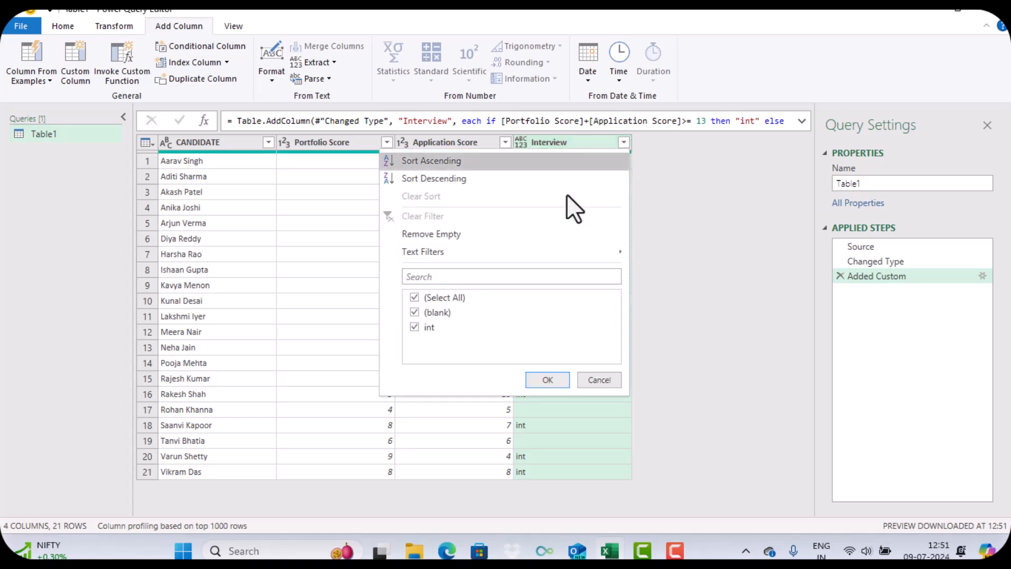
{"action": "left_click", "coordinate": [417, 299]}
{"action": "left_click", "coordinate": [417, 327]}
{"action": "left_click", "coordinate": [540, 379]}
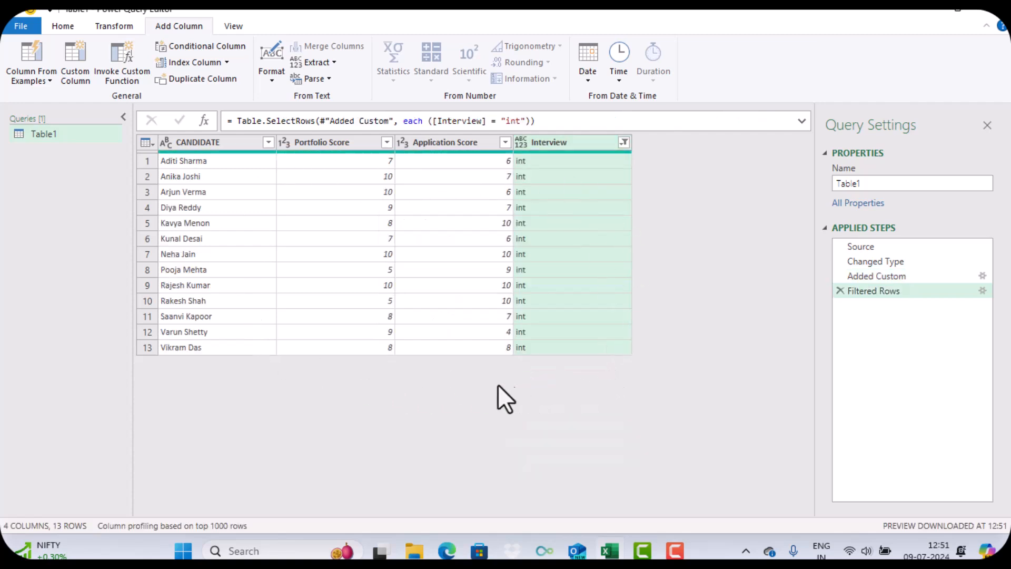
- Close the query editor and load the filtered candidates into a new worksheet of the workbook
{"action": "left_click", "coordinate": [64, 28]}
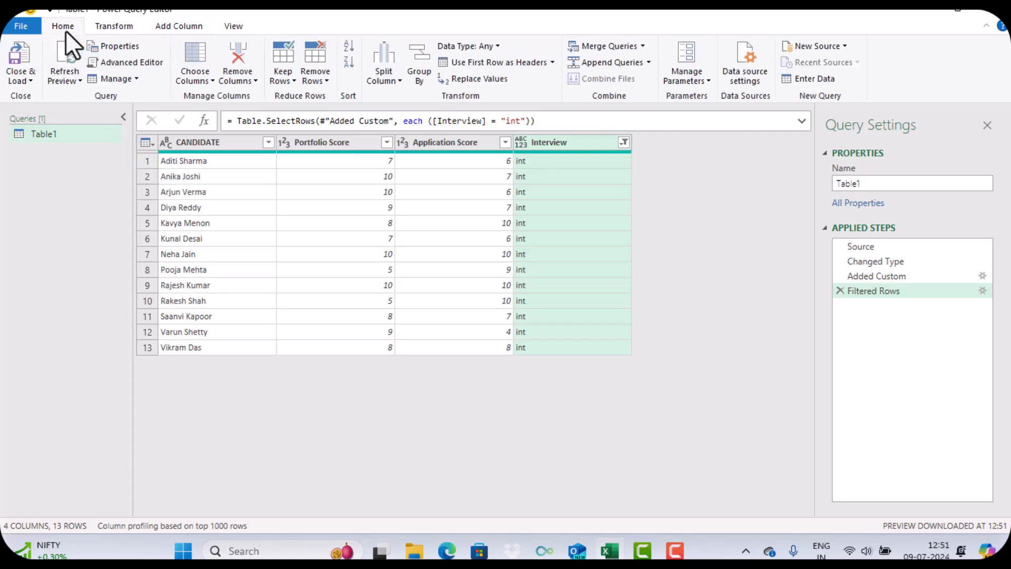
{"action": "left_click", "coordinate": [23, 56]}
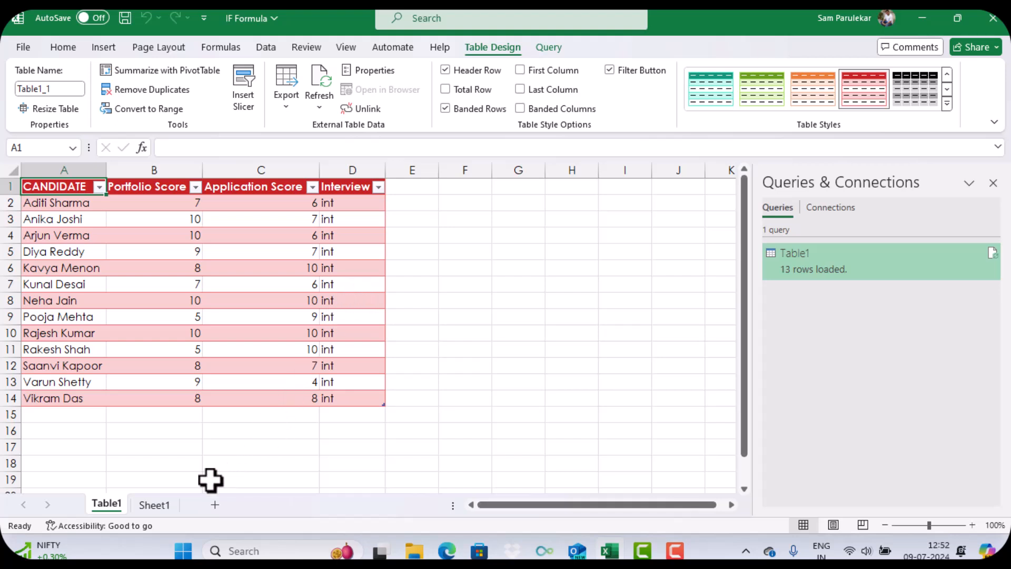
{"action": "left_click", "coordinate": [155, 434]}
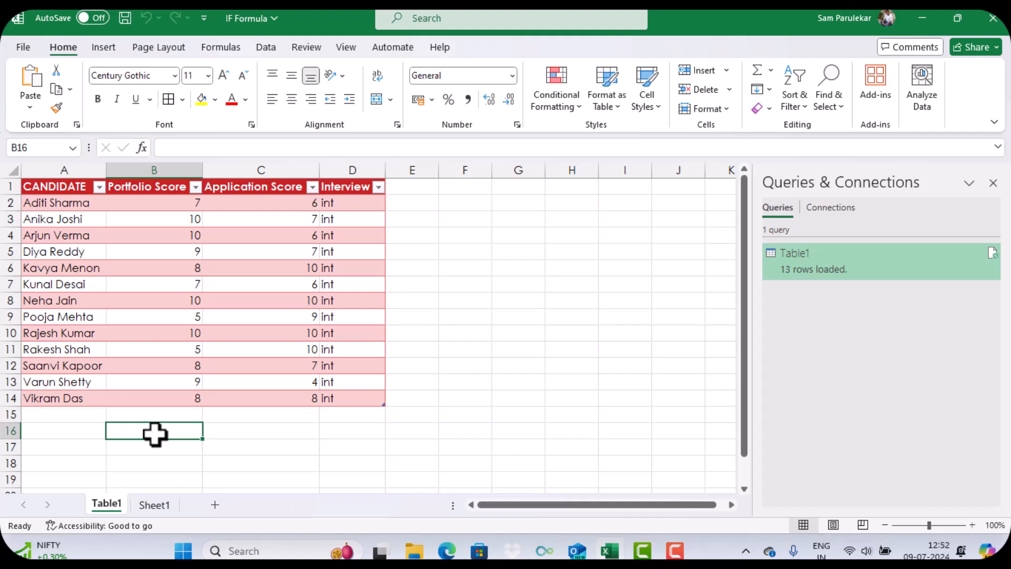